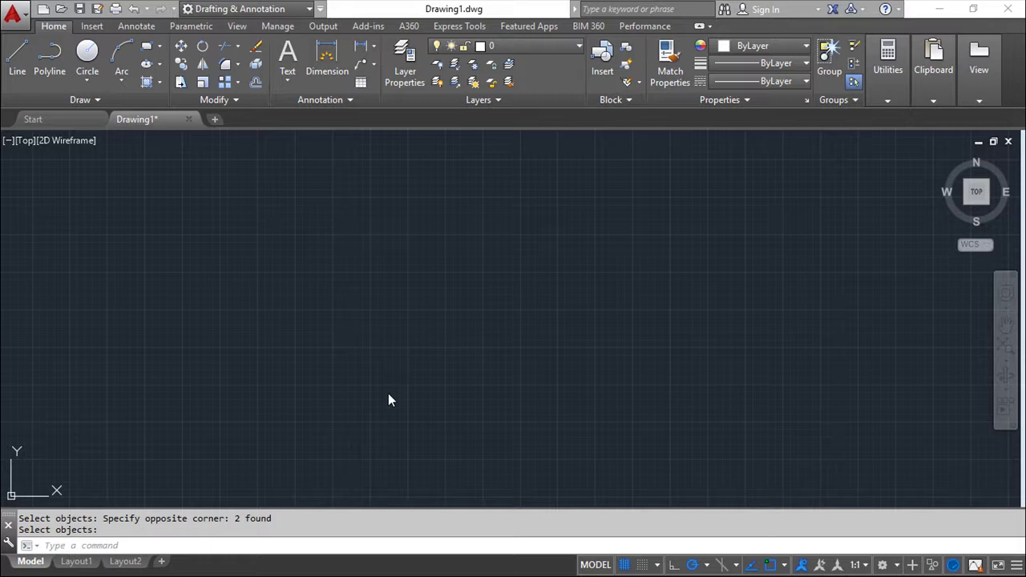
# In the selection options, make sure Show grips is enabled and apply the settings.
pyautogui.rightClick(388, 400)
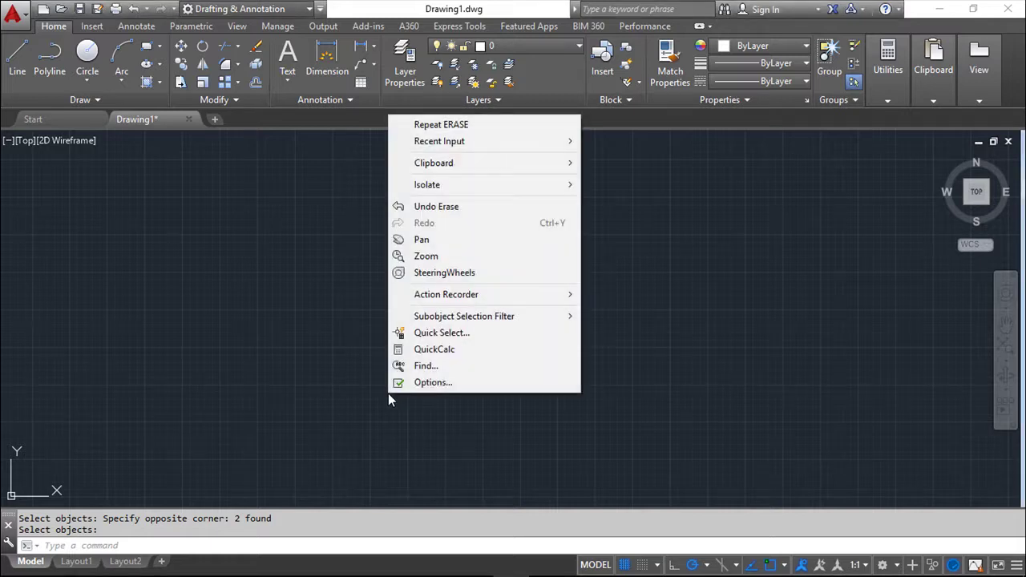
pyautogui.click(433, 382)
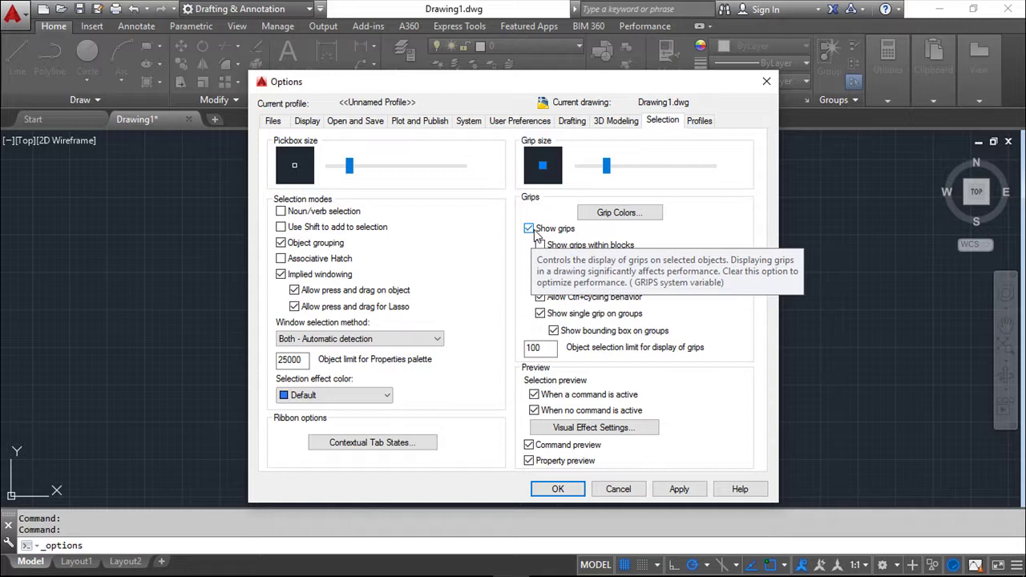
pyautogui.click(529, 233)
pyautogui.click(529, 230)
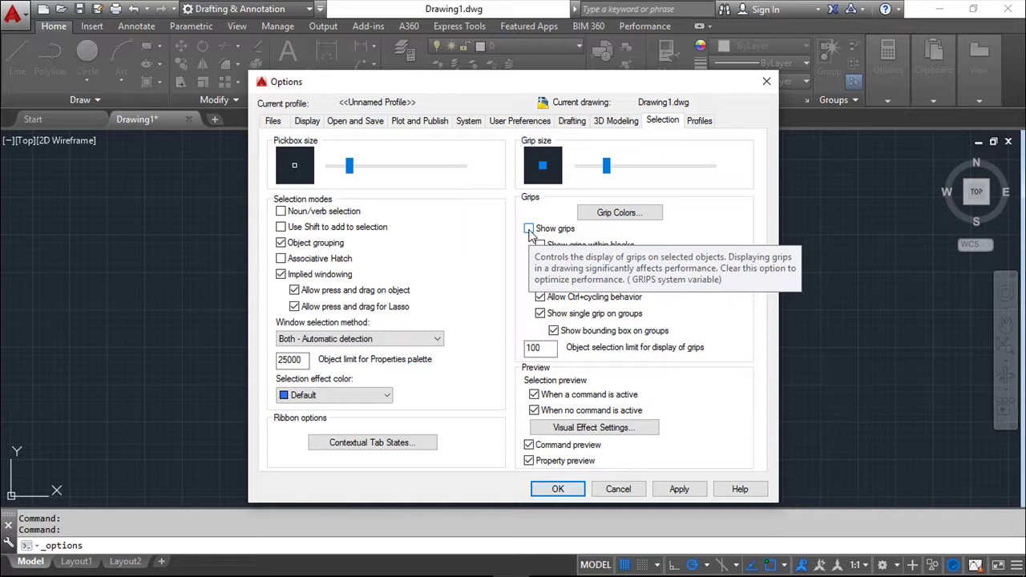
pyautogui.click(529, 230)
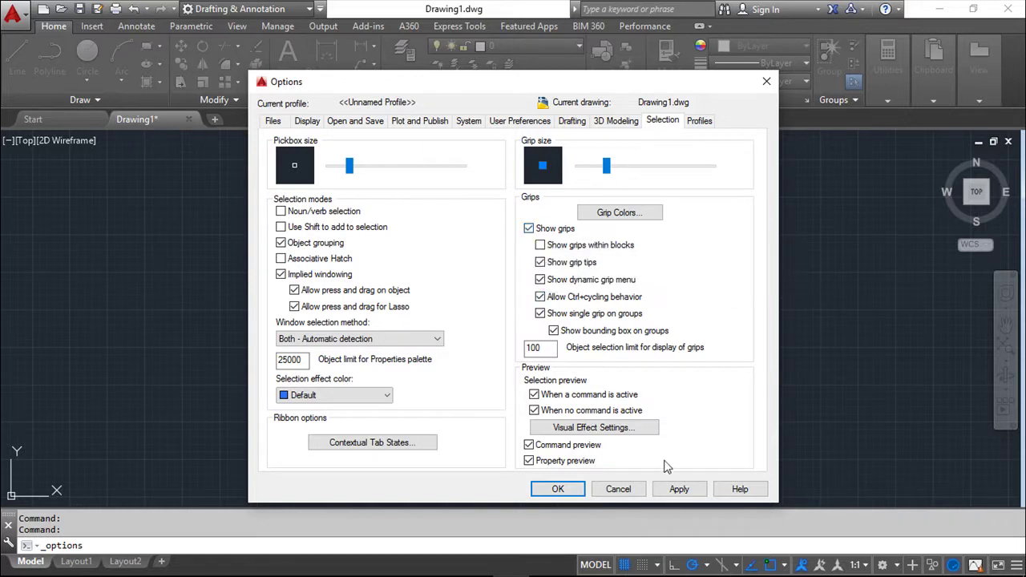
pyautogui.click(667, 490)
pyautogui.click(557, 489)
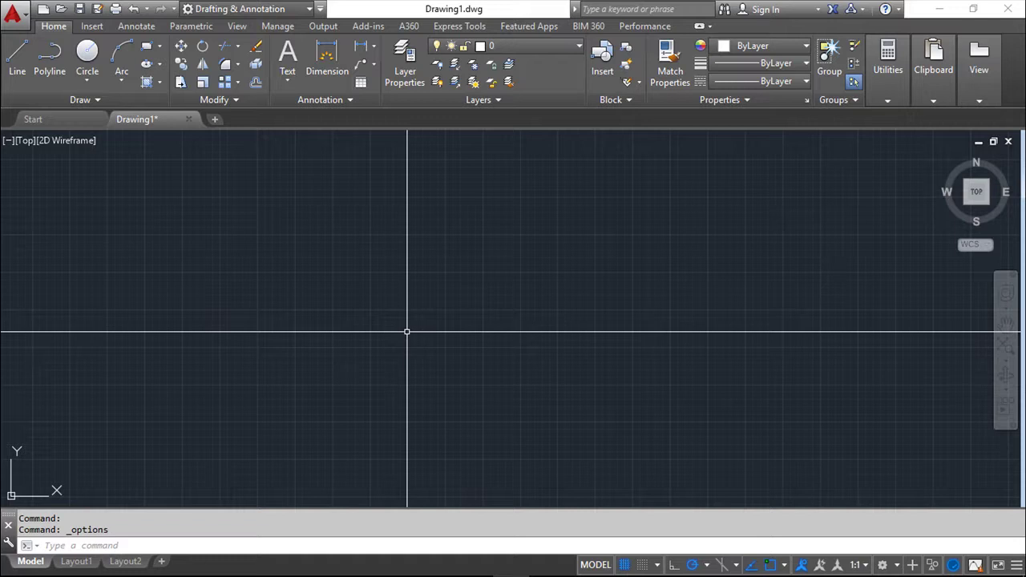
# Check the current value of the GRIPS system variable, leaving the command without entering a new value.
pyautogui.write('GRIPS')
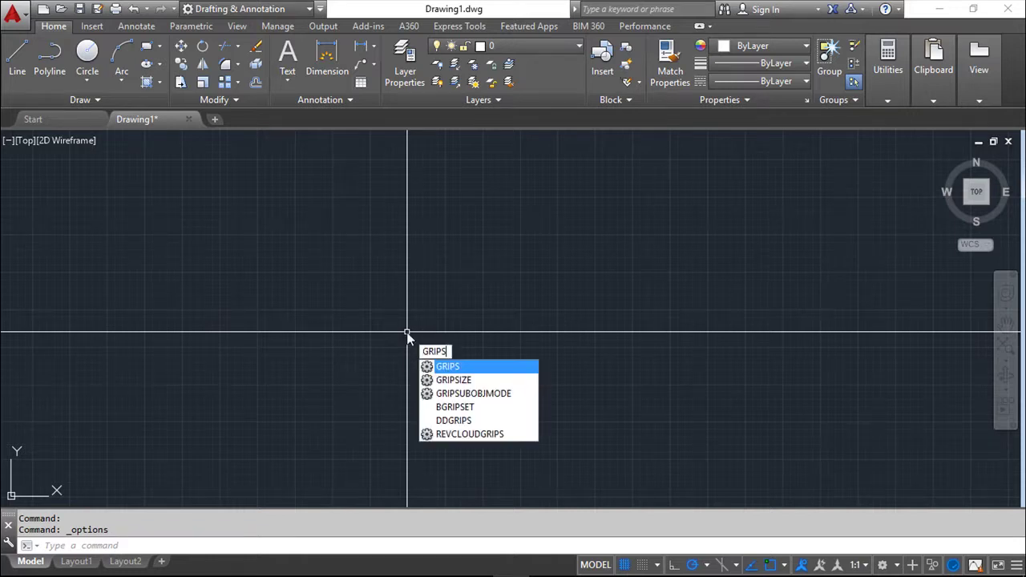
pyautogui.press('Return')
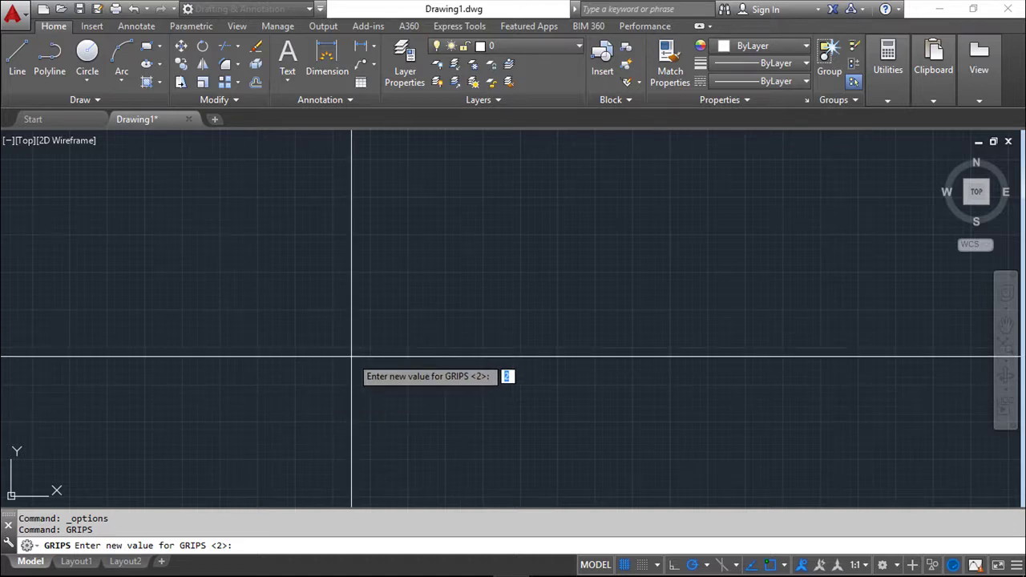
pyautogui.press('Escape')
pyautogui.press('Escape')
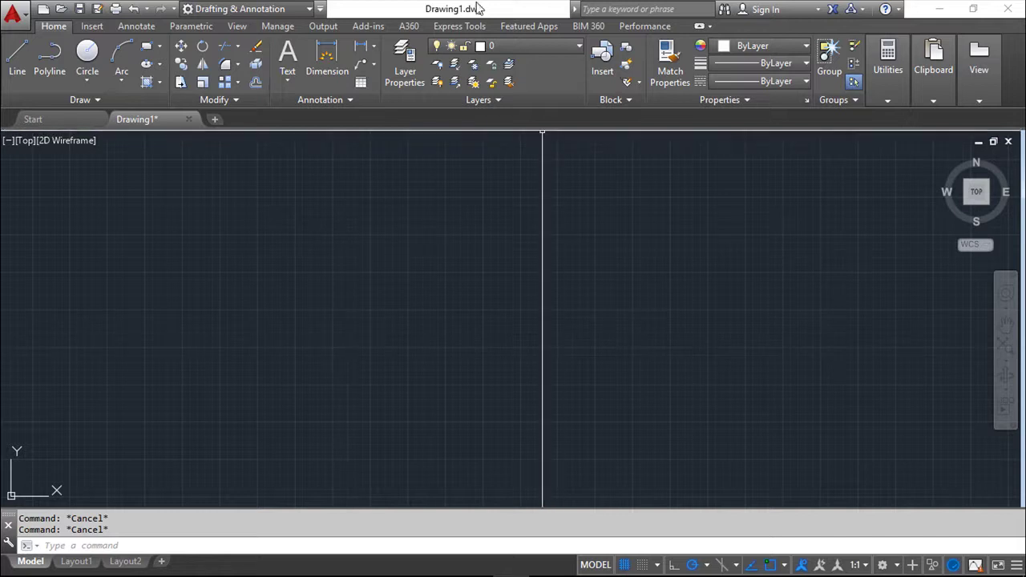
# Draw two connected lines forming an open peak, the first rising to the right and the second descending about 1274 units.
pyautogui.click(18, 57)
pyautogui.click(230, 386)
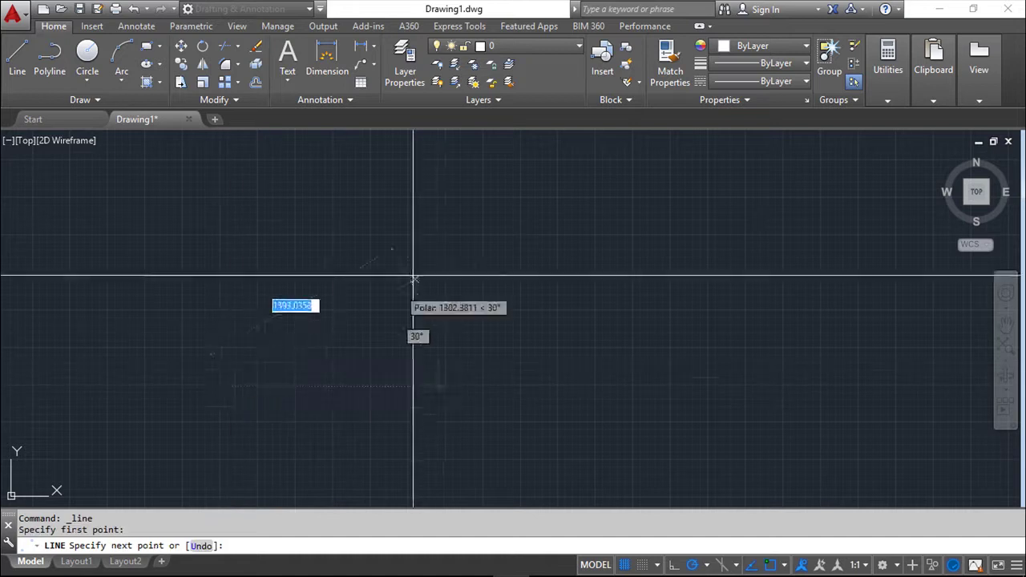
pyautogui.click(419, 248)
pyautogui.click(534, 399)
pyautogui.rightClick(591, 400)
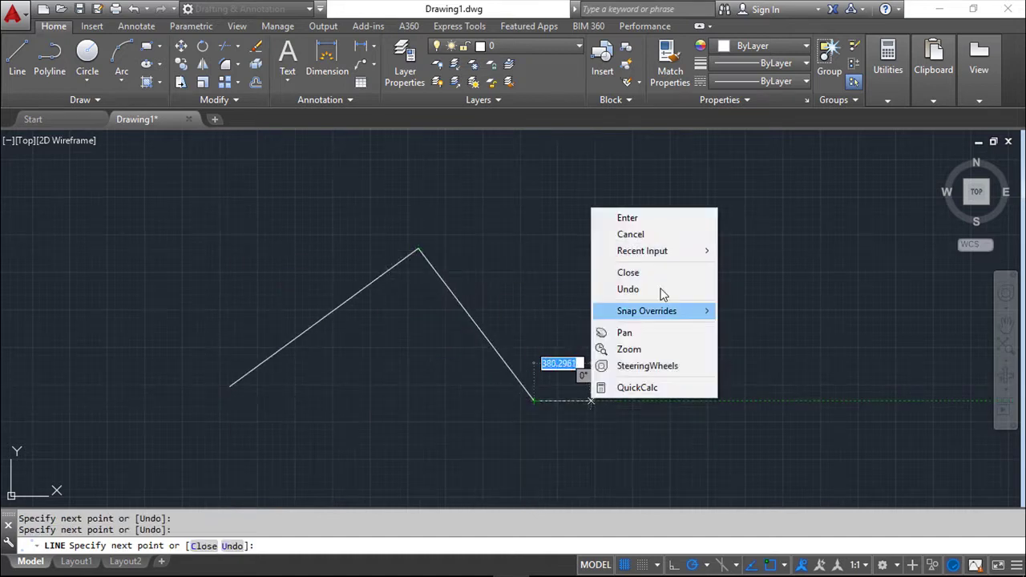
pyautogui.click(659, 218)
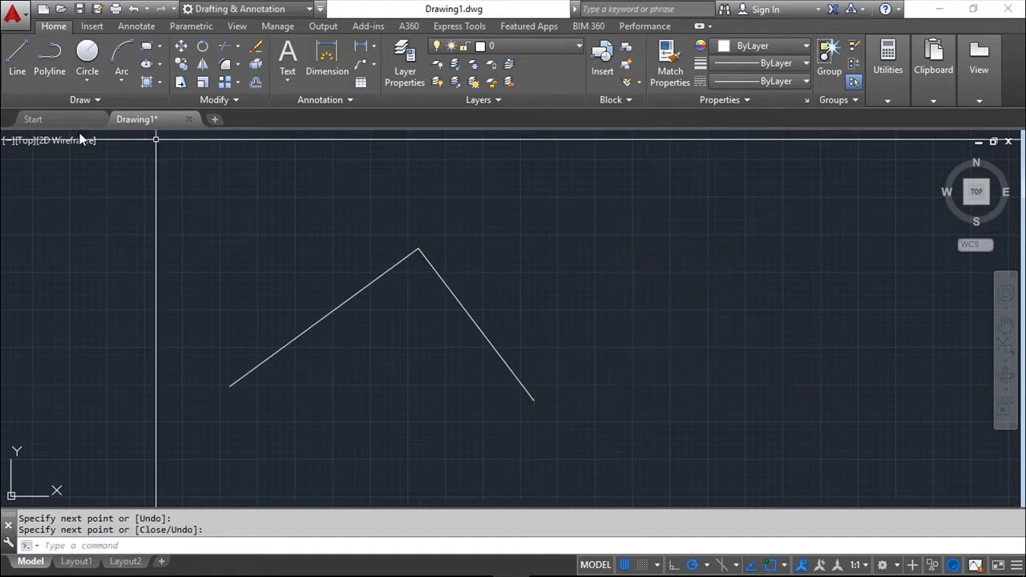
# Draw a circle to the right of the two connected lines by its center and radius.
pyautogui.click(88, 56)
pyautogui.click(707, 286)
pyautogui.click(755, 341)
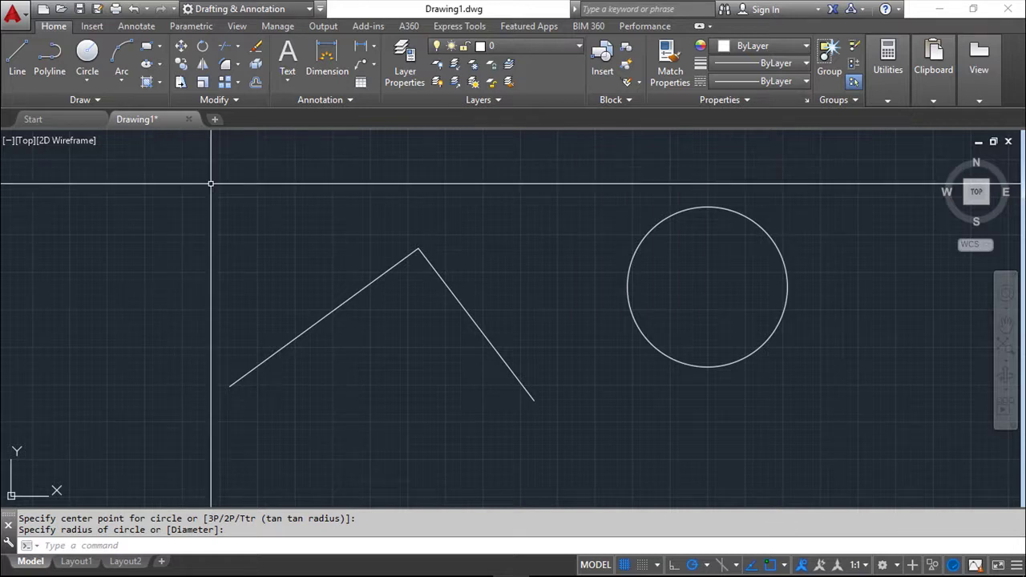
pyautogui.click(182, 46)
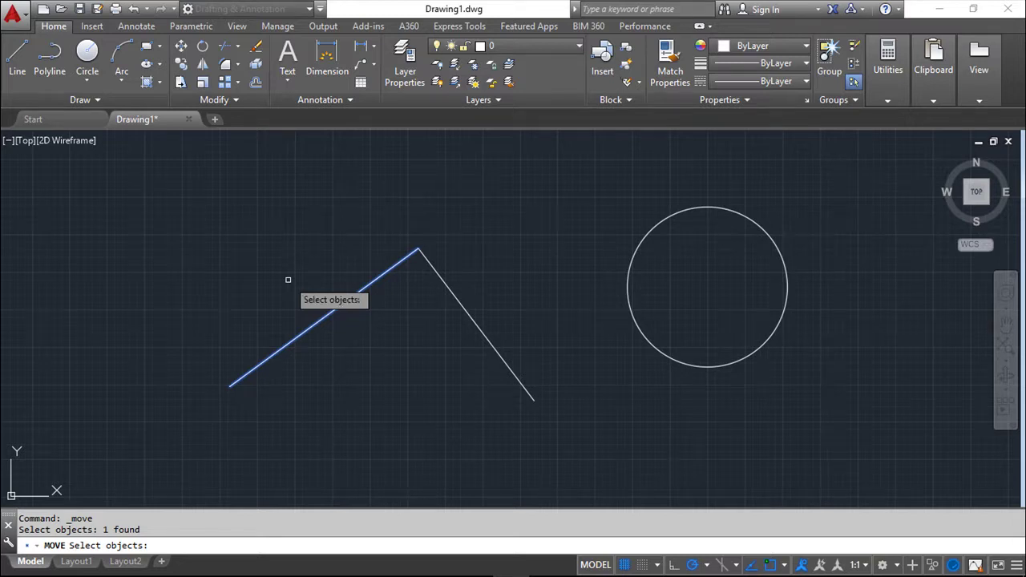
pyautogui.press('Escape')
pyautogui.press('Escape')
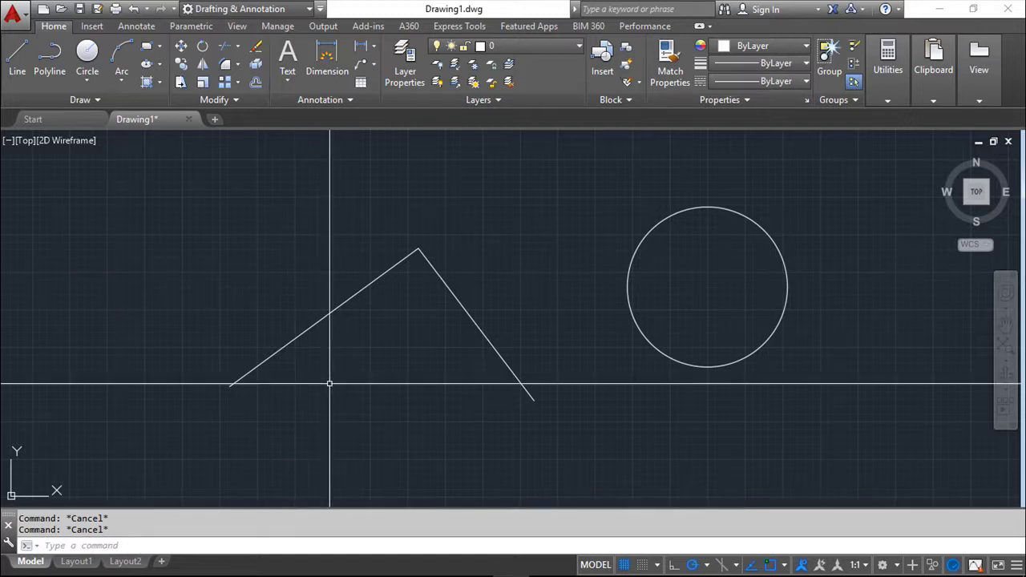
# Grip-stretch the lower endpoint of the left line outward and upward to the left, making the line about 2327 units long.
pyautogui.click(328, 313)
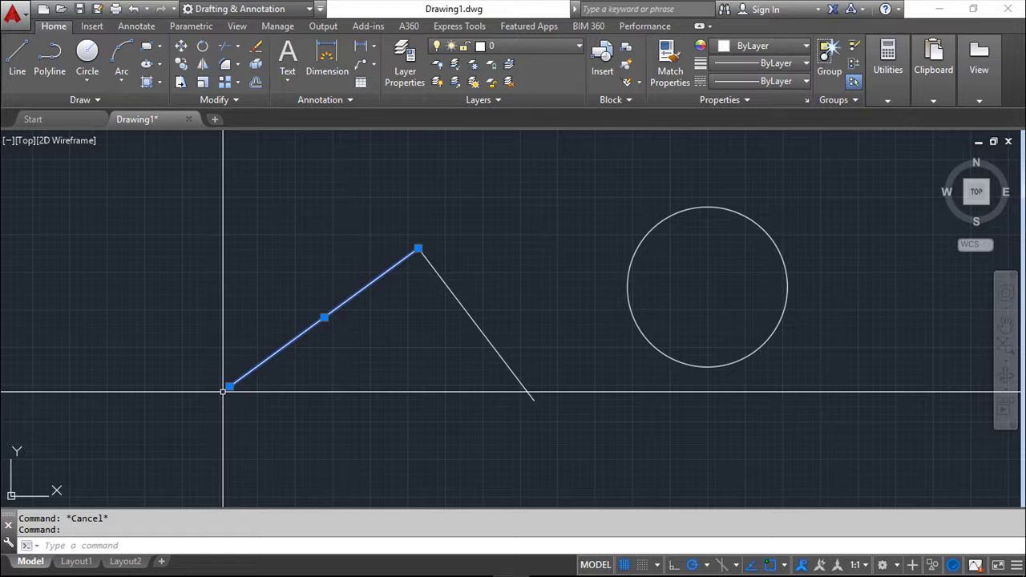
pyautogui.click(229, 386)
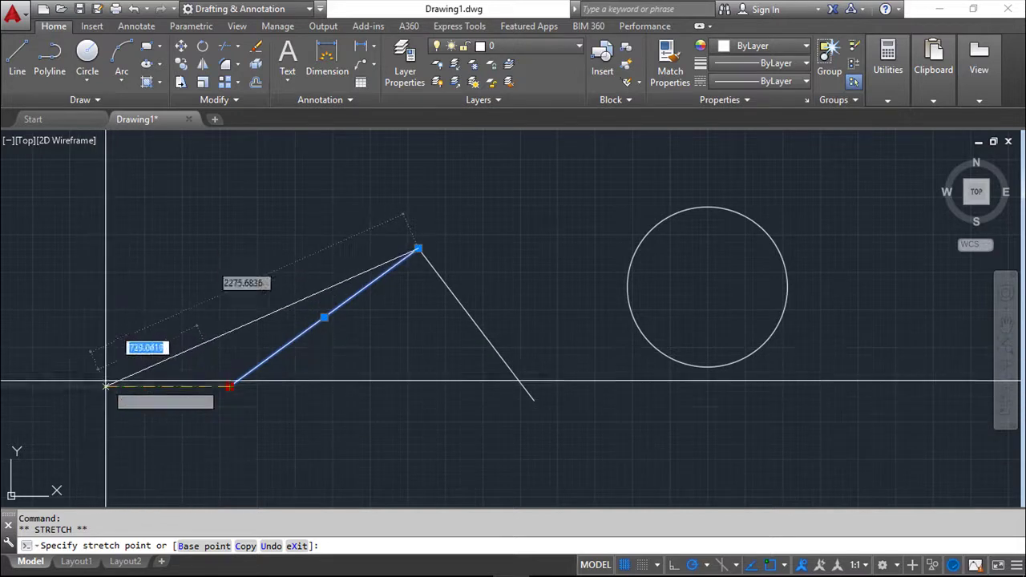
pyautogui.click(84, 347)
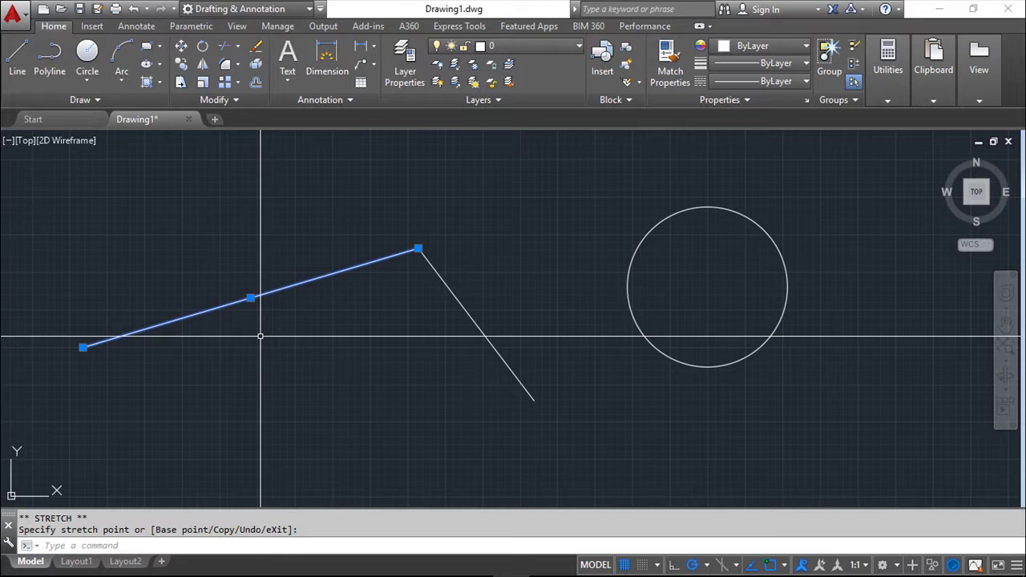
# Try moving the left line by its midpoint grip, put it back on its original position and deselect it.
pyautogui.click(250, 299)
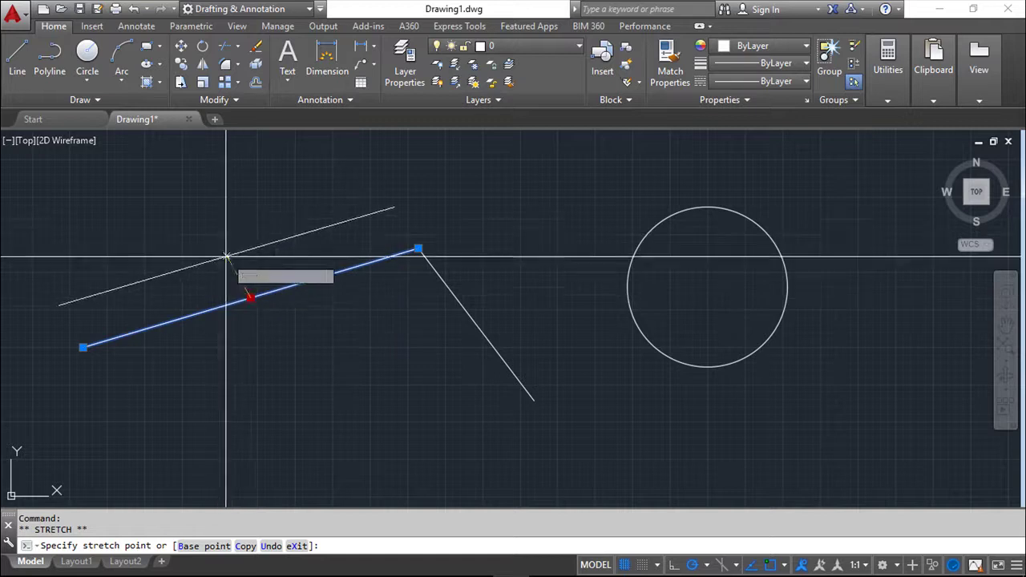
pyautogui.click(250, 298)
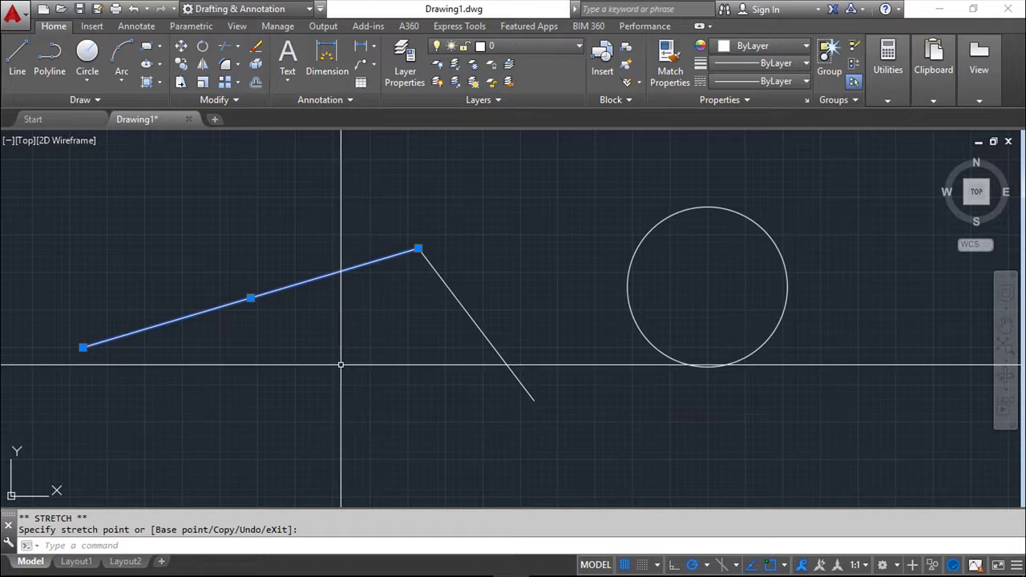
pyautogui.press('Escape')
pyautogui.press('Escape')
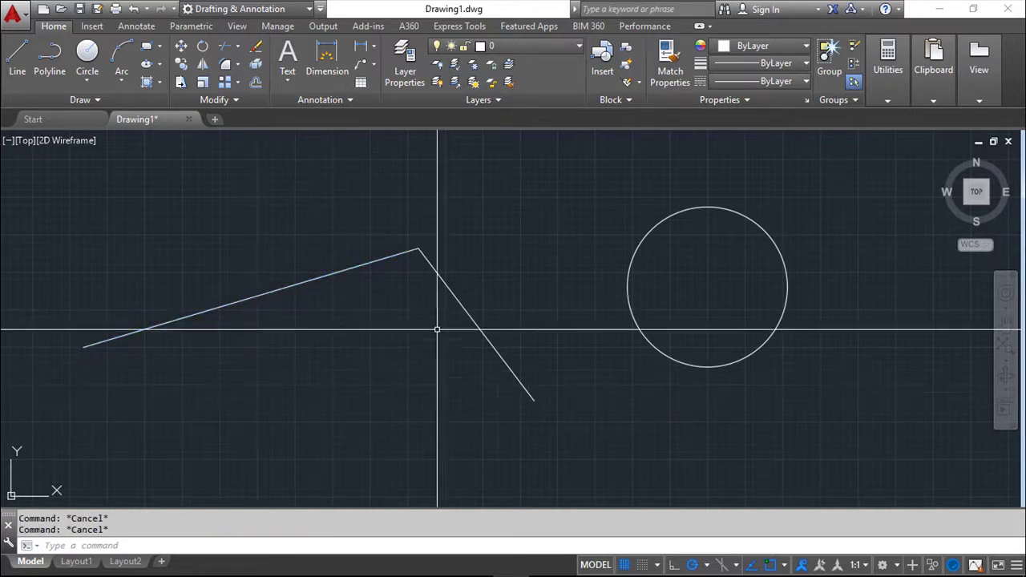
# Grip-stretch the shared corner of both lines up and to the right, keeping them joined, and deselect them.
pyautogui.click(346, 271)
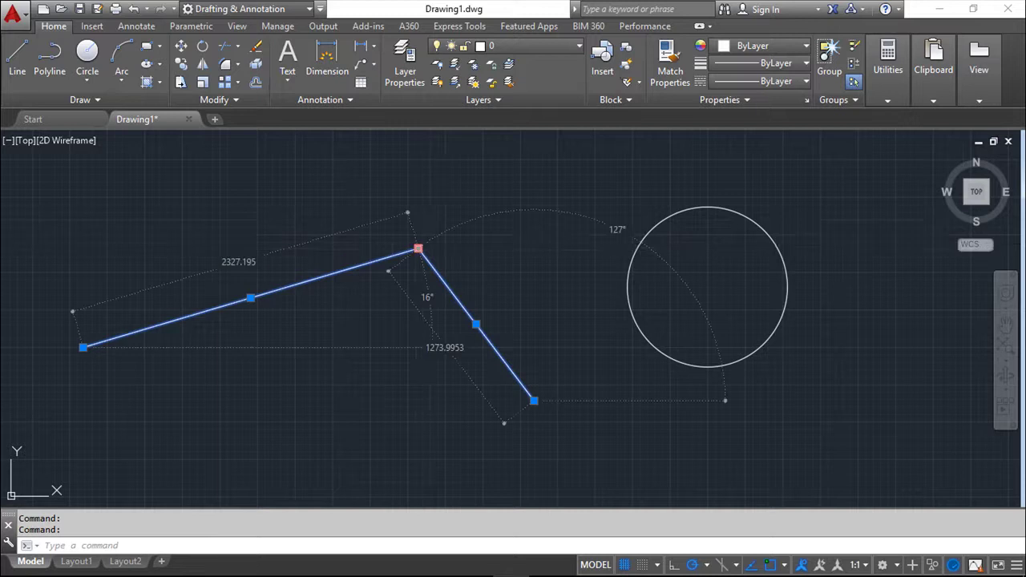
pyautogui.click(417, 249)
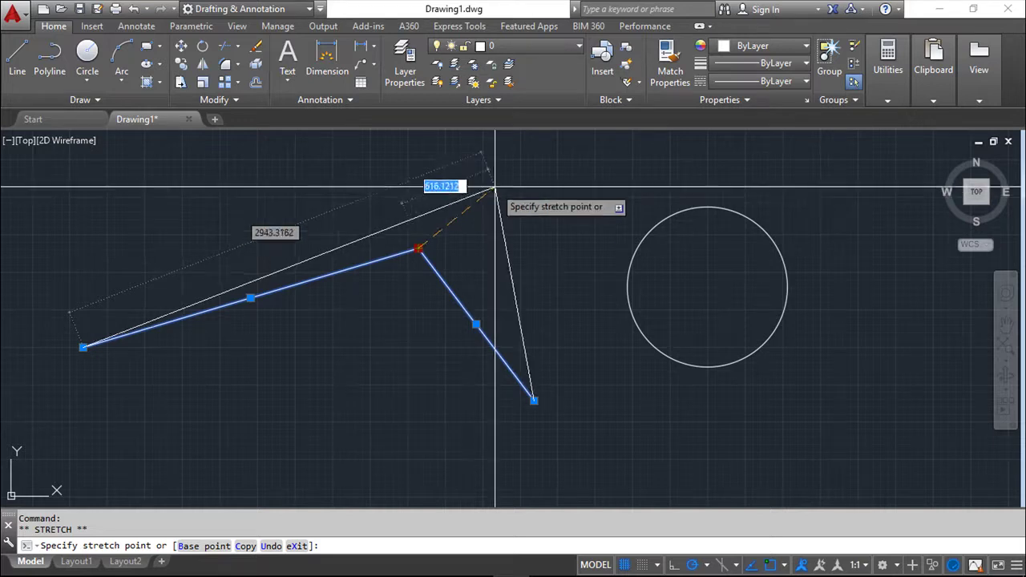
pyautogui.click(495, 182)
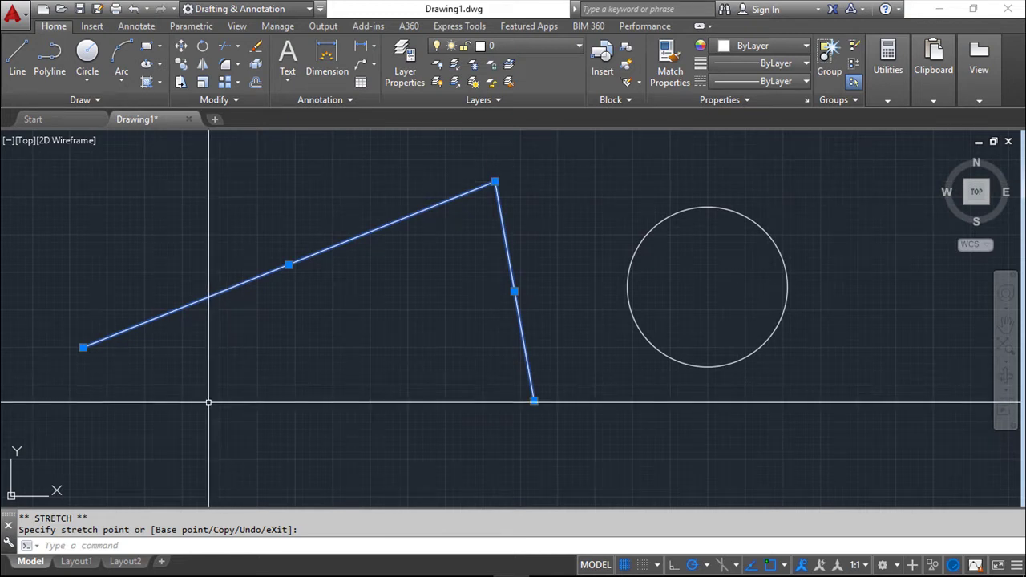
pyautogui.press('Escape')
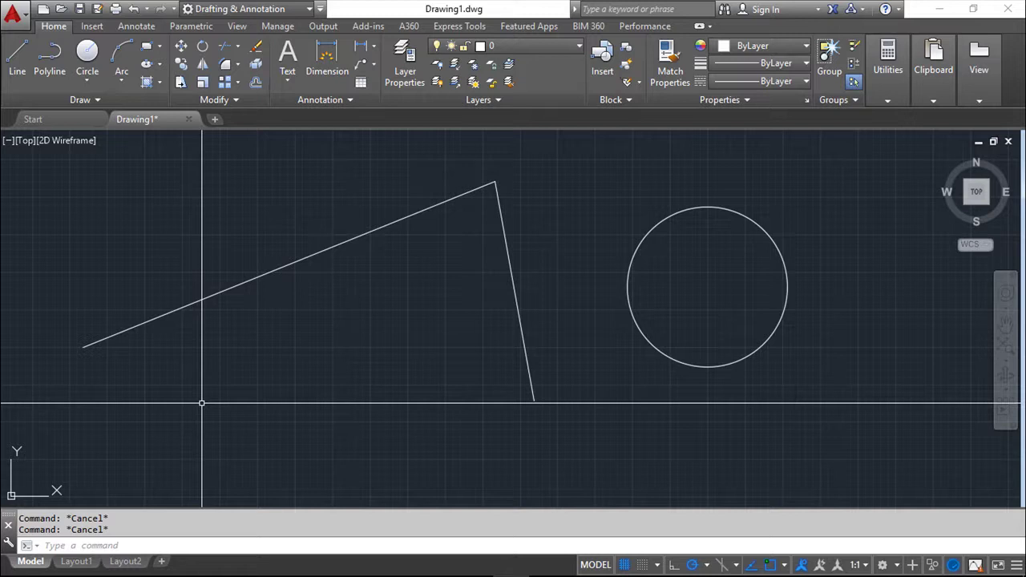
# Stretch the shared corner leftward with all three grips of the right line hot, so that line shifts whole, and deselect both lines.
pyautogui.click(347, 238)
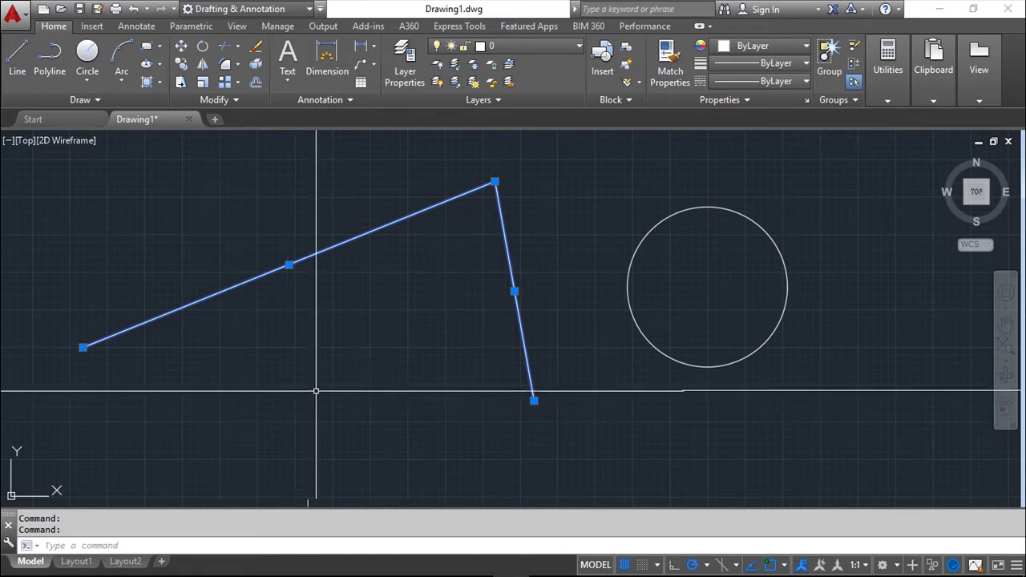
pyautogui.keyDown('shift'); pyautogui.click(534, 400); pyautogui.keyUp('shift')
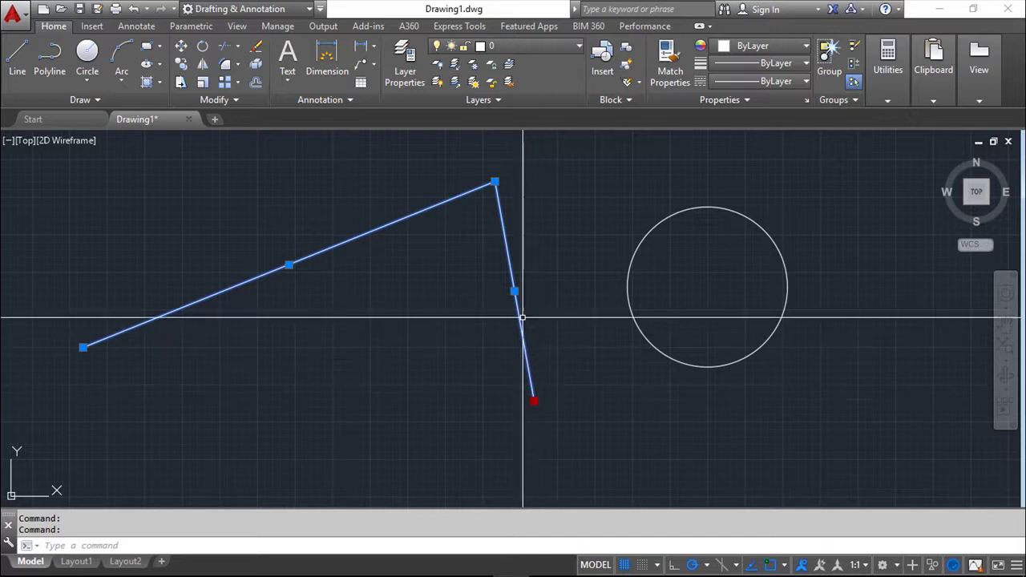
pyautogui.keyDown('shift'); pyautogui.click(514, 291); pyautogui.keyUp('shift')
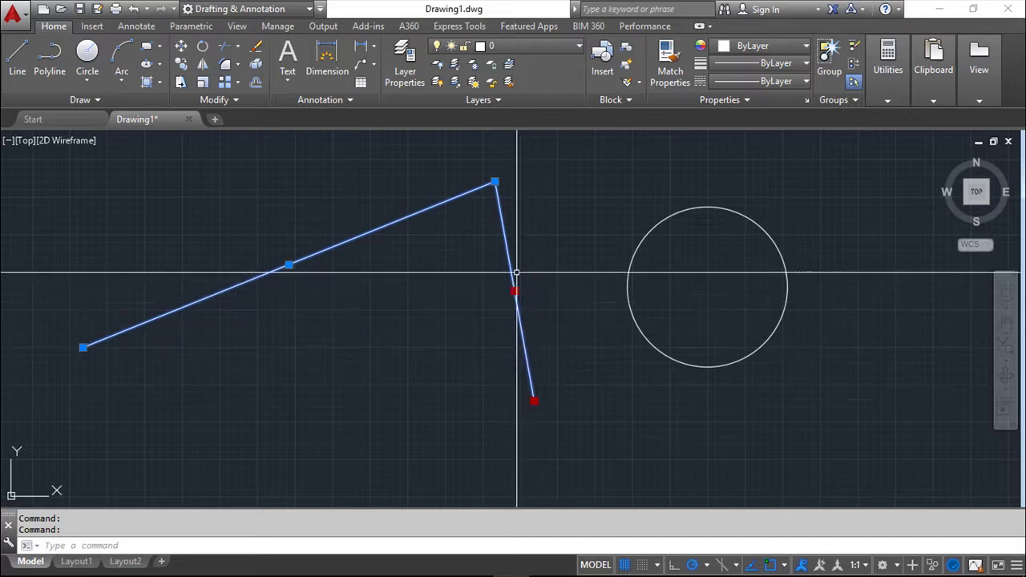
pyautogui.keyDown('shift'); pyautogui.click(495, 182); pyautogui.keyUp('shift')
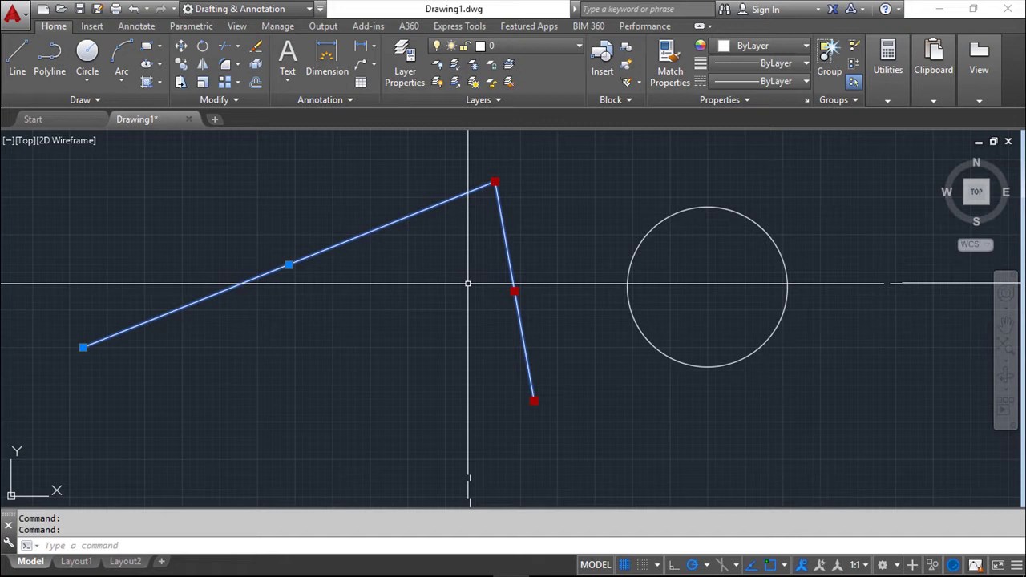
pyautogui.click(495, 182)
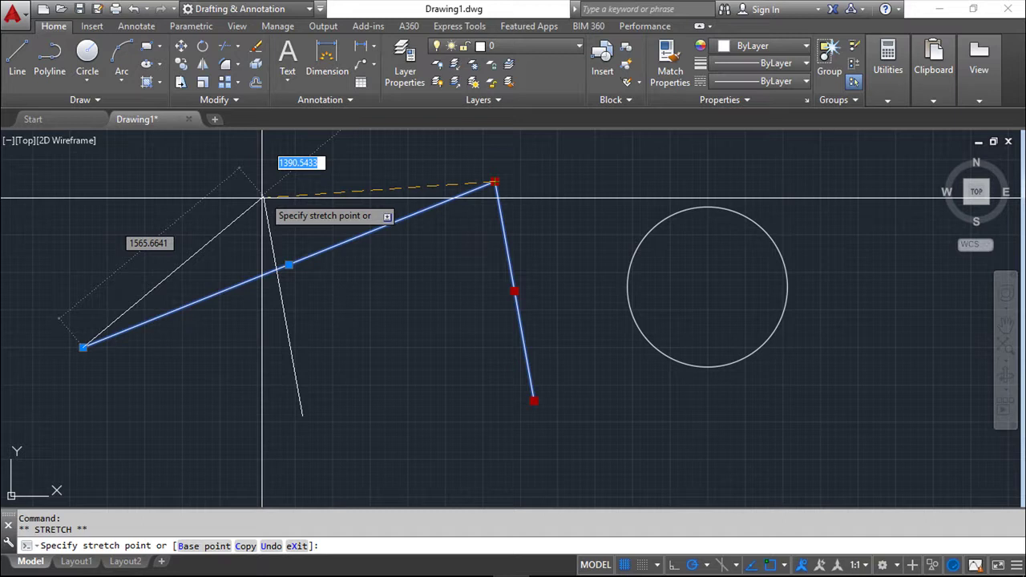
pyautogui.click(312, 199)
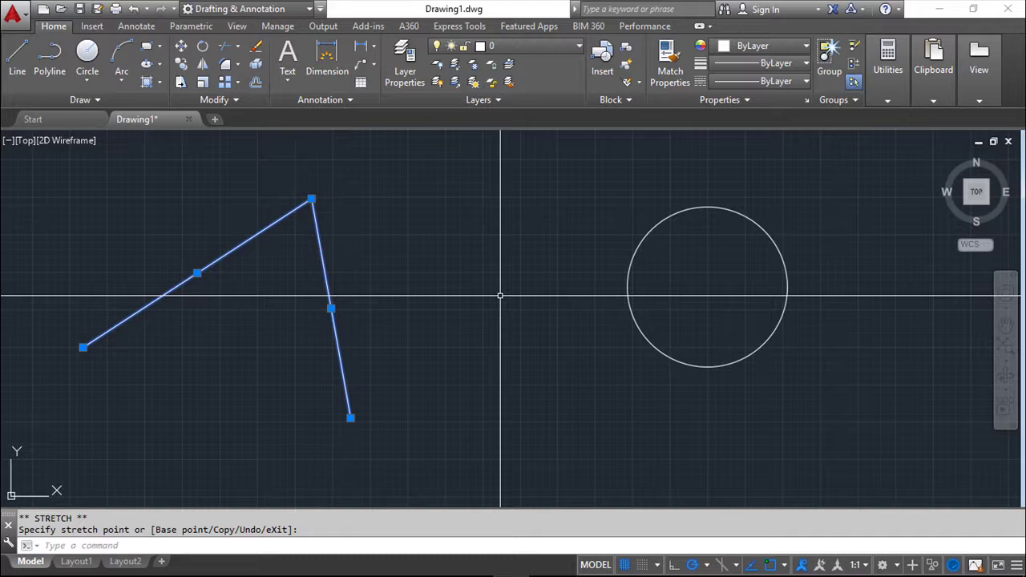
pyautogui.press('Escape')
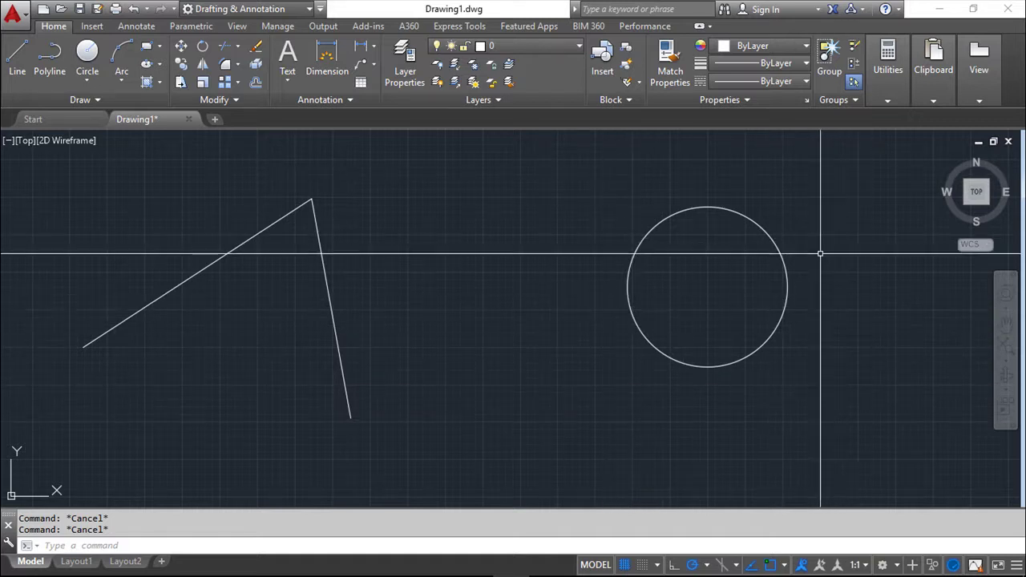
# Try to move the circle toward the lines by its center grip.
pyautogui.click(776, 336)
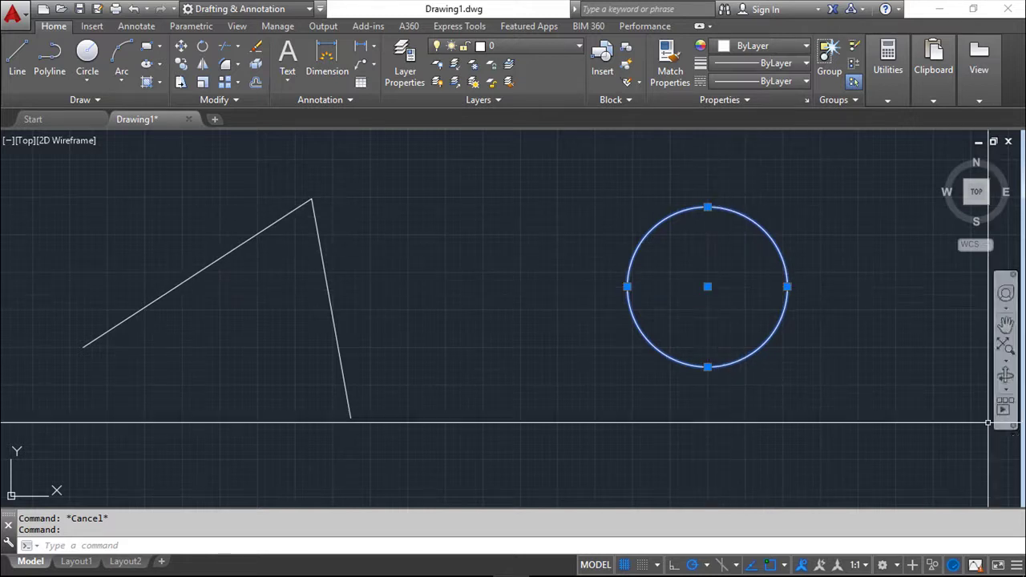
pyautogui.click(707, 286)
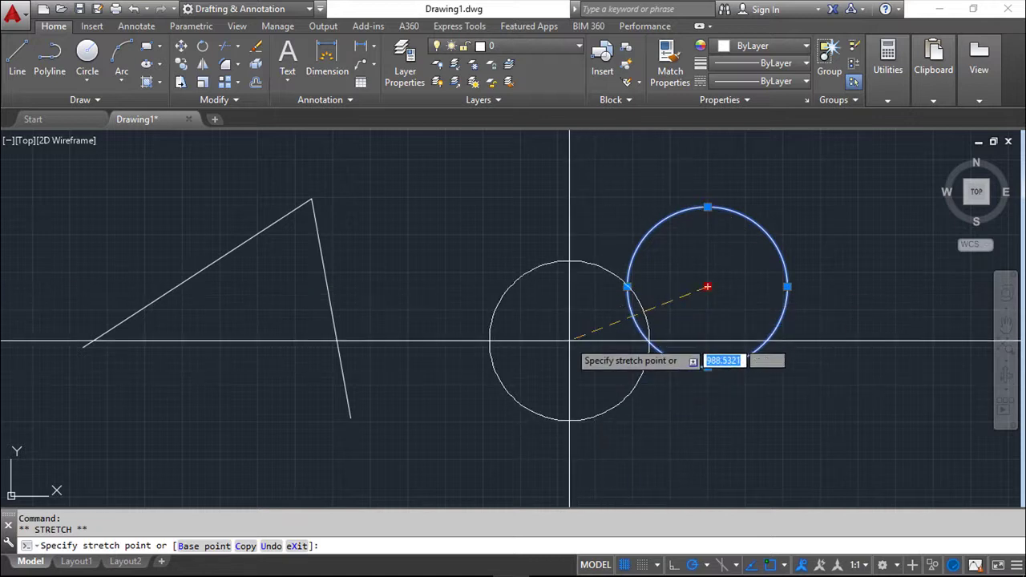
pyautogui.press('Escape')
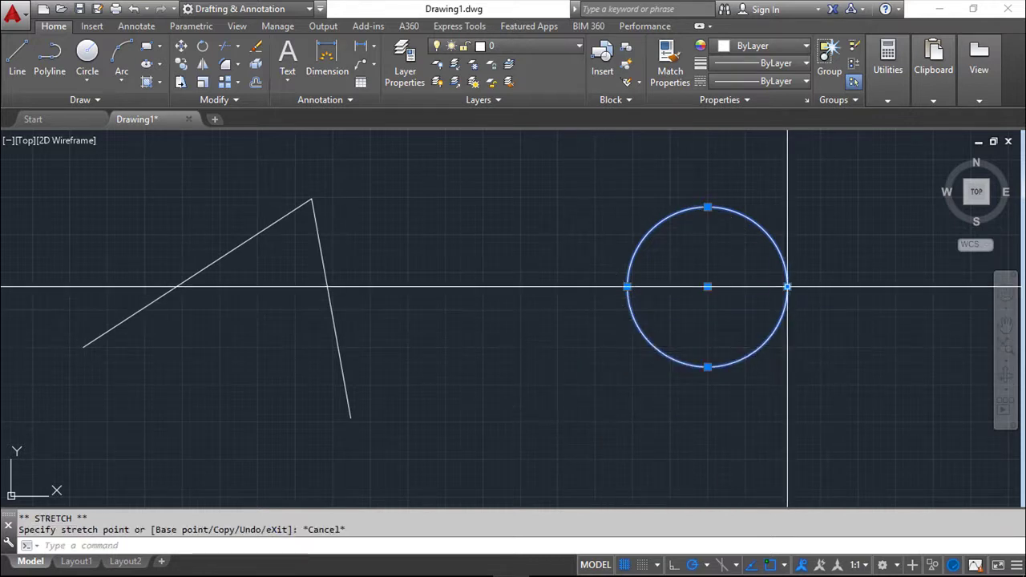
# Try to enlarge the circle by its right quadrant grip, then abandon the stretch and deselect the circle.
pyautogui.click(787, 287)
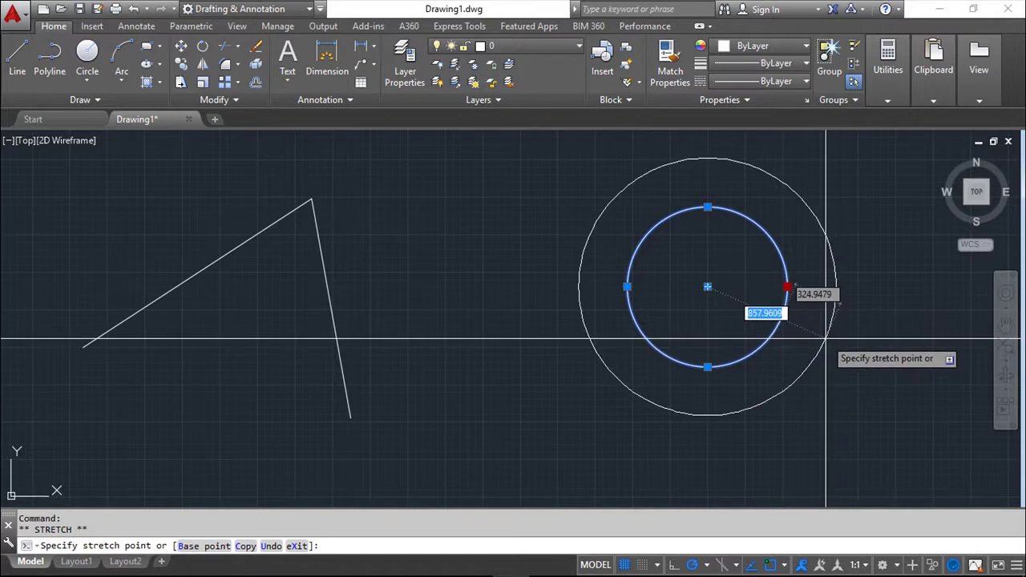
pyautogui.press('Escape')
pyautogui.press('Escape')
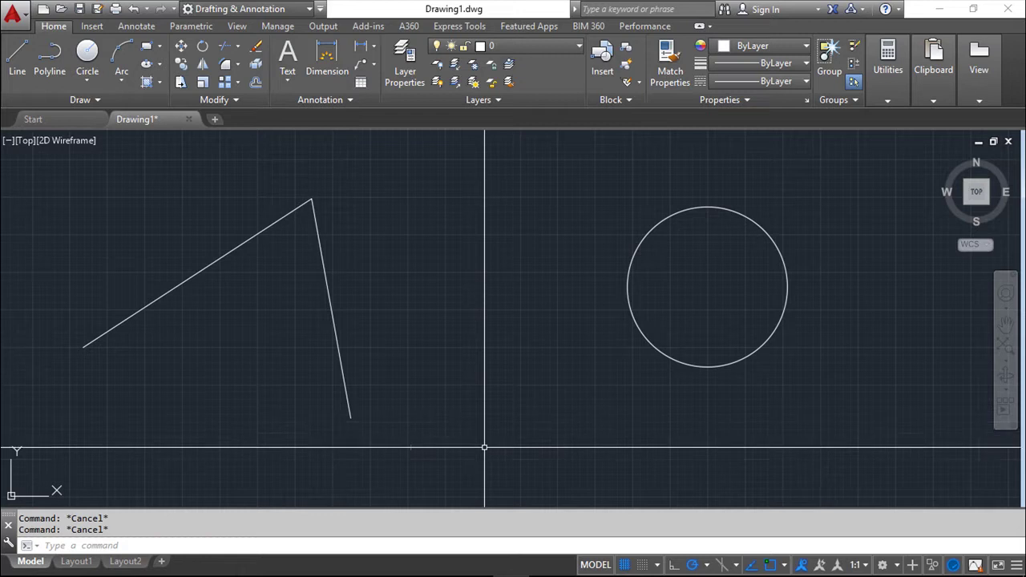
# Grip-rotate the right line clockwise about its lower endpoint so its upper end swings away from the left line, and deselect it.
pyautogui.click(331, 309)
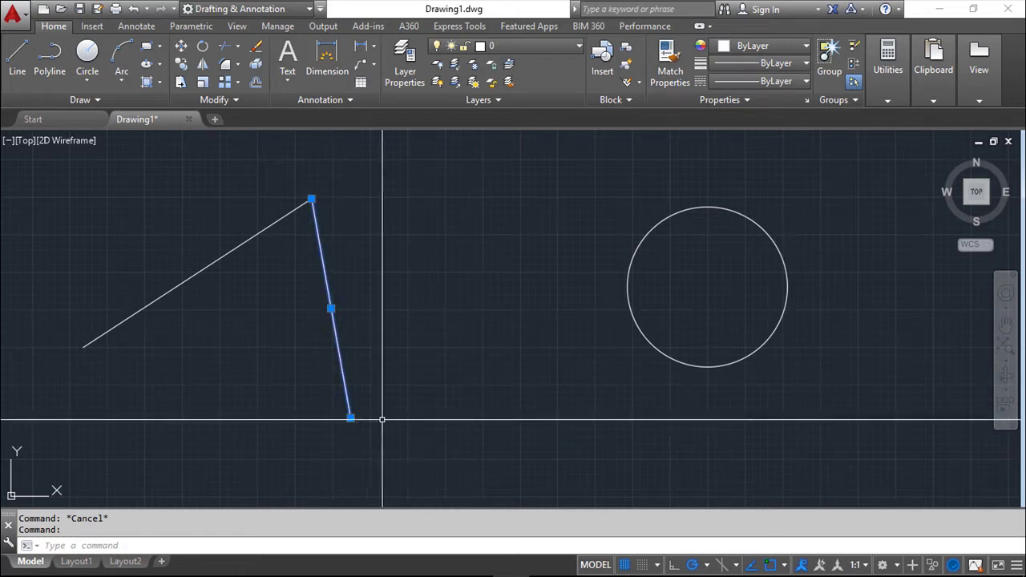
pyautogui.moveTo(351, 418)
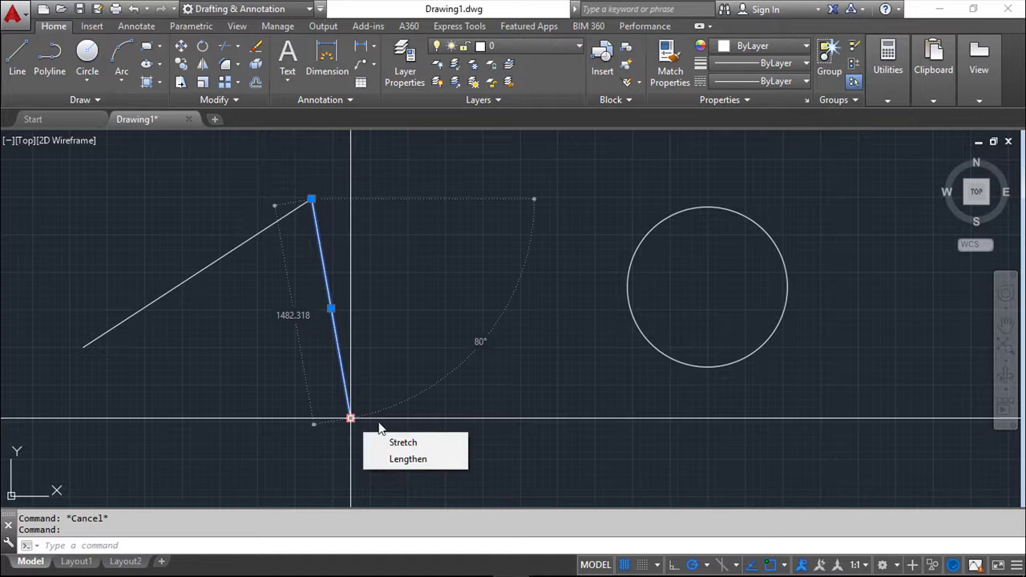
pyautogui.click(350, 419)
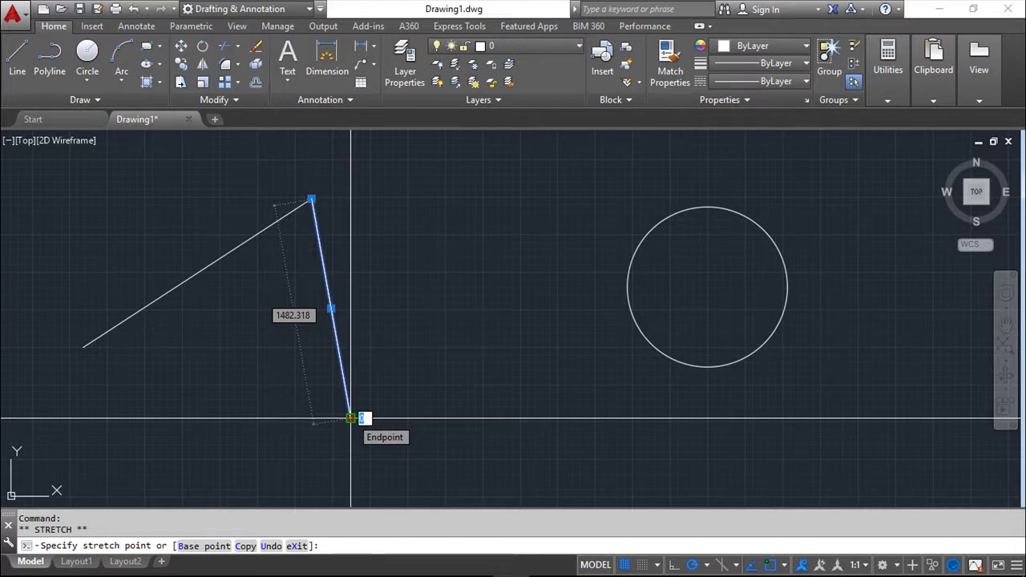
pyautogui.rightClick(351, 419)
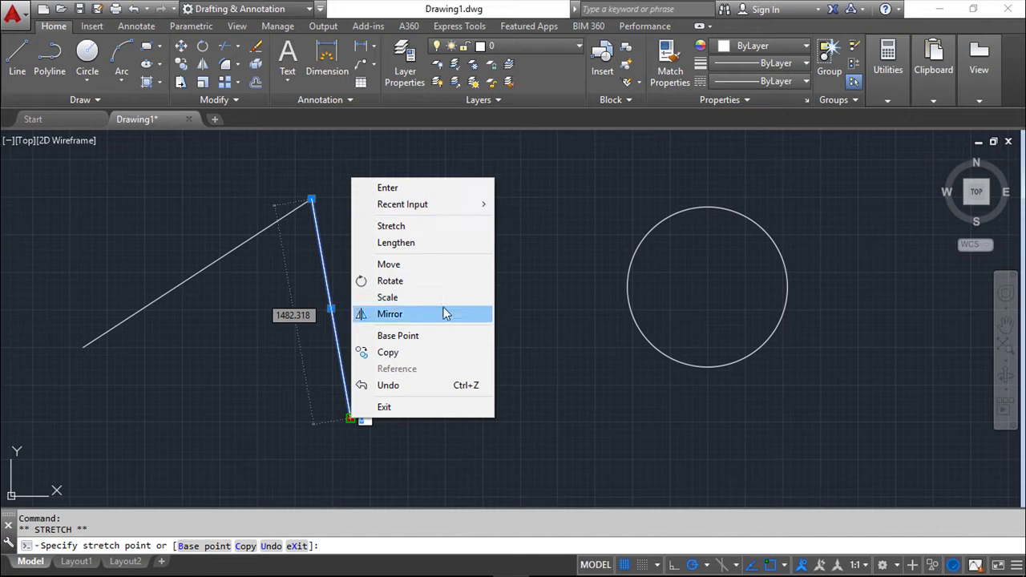
pyautogui.click(407, 284)
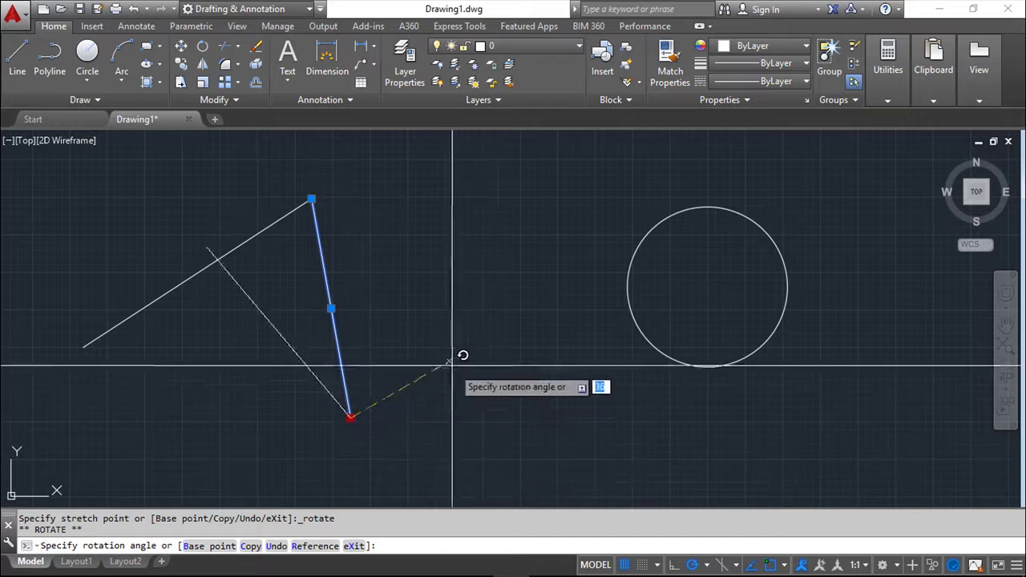
pyautogui.click(500, 471)
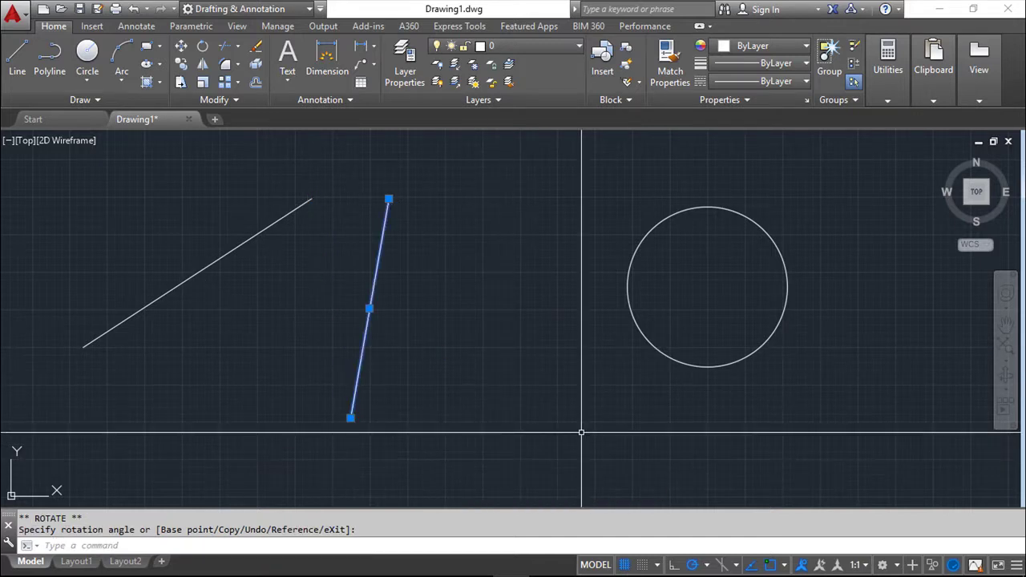
pyautogui.press('Escape')
pyautogui.press('Escape')
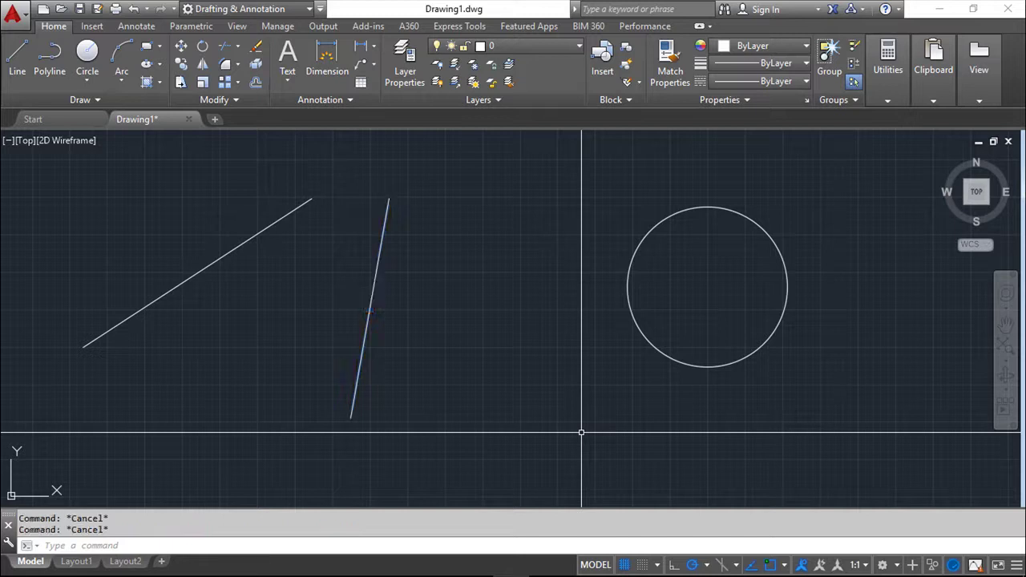